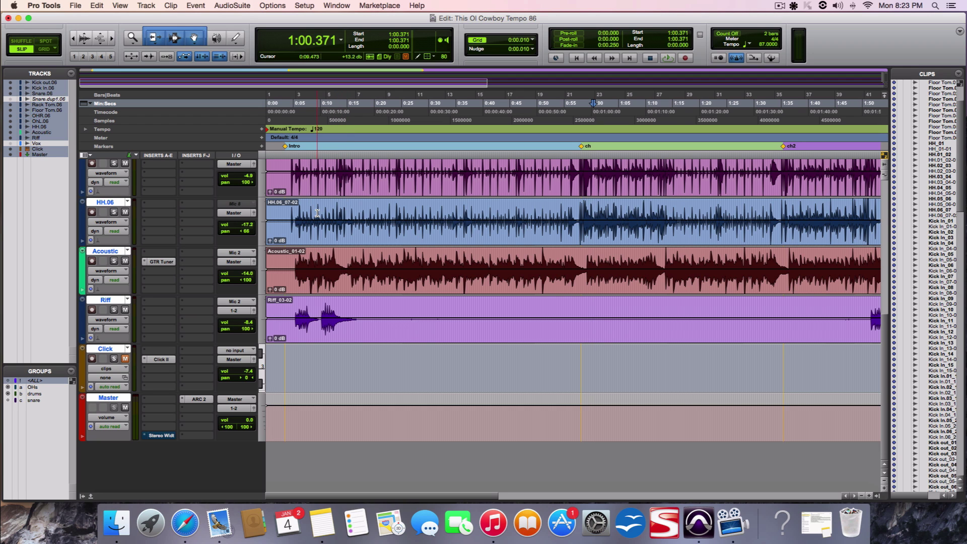
Open the Elastic Audio mode list on Kick out.06, showing Polyphonic, Rhythmic, Monophonic and Varispeed
{"action": "scroll", "coordinate": [318, 213], "scroll_direction": "up", "scroll_amount": 3}
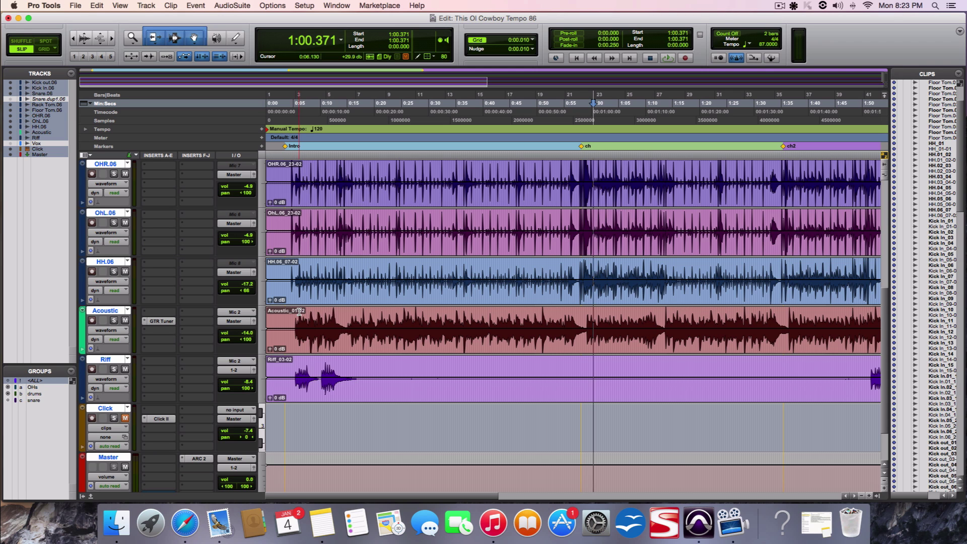
{"action": "scroll", "coordinate": [308, 247], "scroll_direction": "up", "scroll_amount": 5}
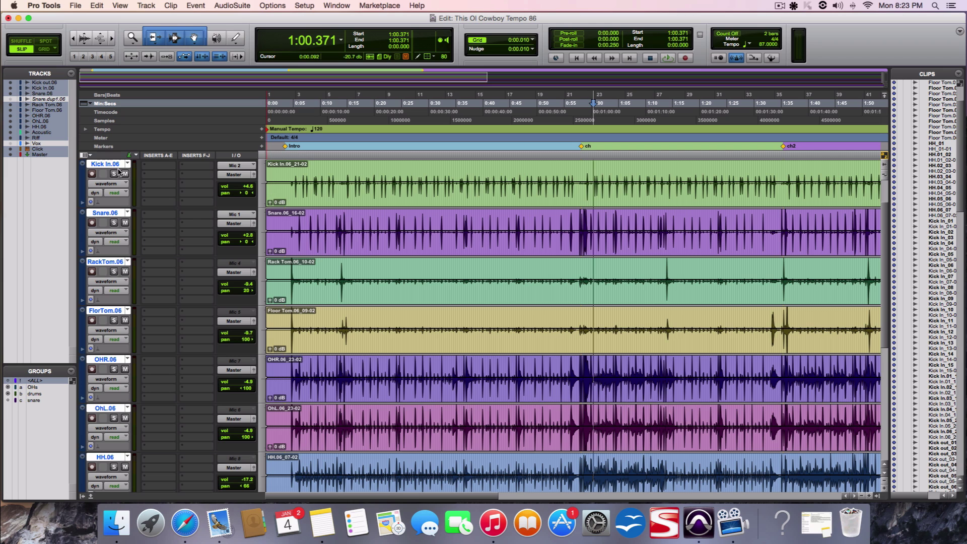
{"action": "scroll", "coordinate": [113, 223], "scroll_direction": "down", "scroll_amount": 2}
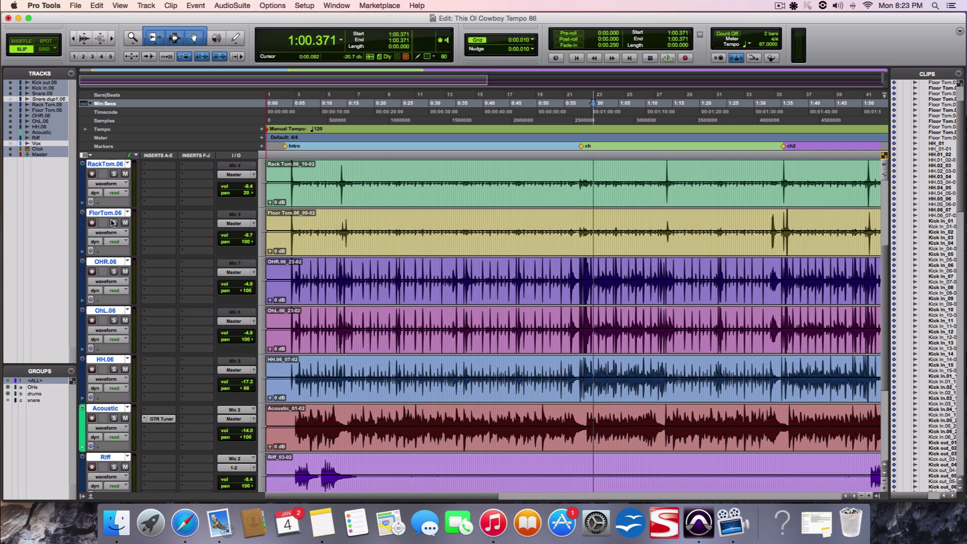
{"action": "scroll", "coordinate": [116, 250], "scroll_direction": "down", "scroll_amount": 2}
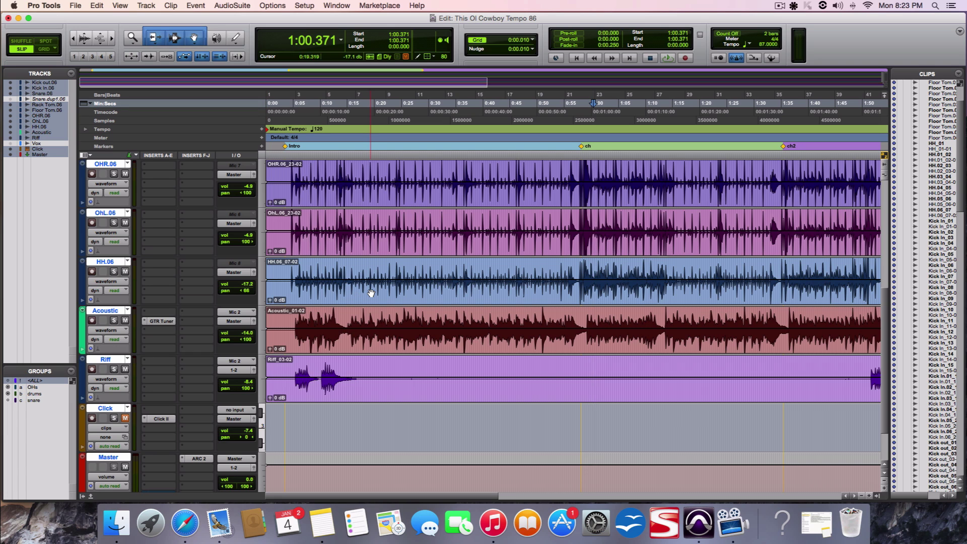
{"action": "scroll", "coordinate": [370, 293], "scroll_direction": "up", "scroll_amount": 4}
{"action": "scroll", "coordinate": [370, 293], "scroll_direction": "up", "scroll_amount": 1}
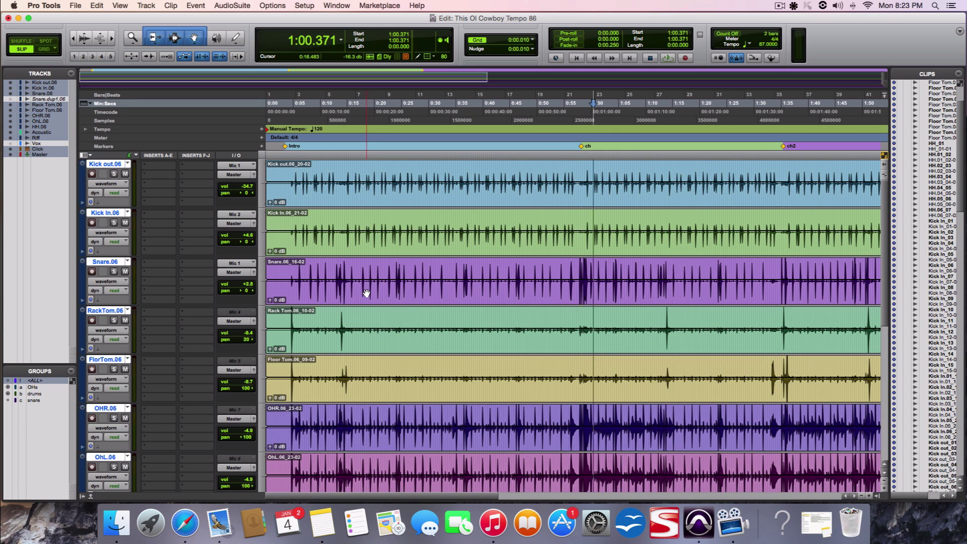
{"action": "left_click", "coordinate": [97, 204]}
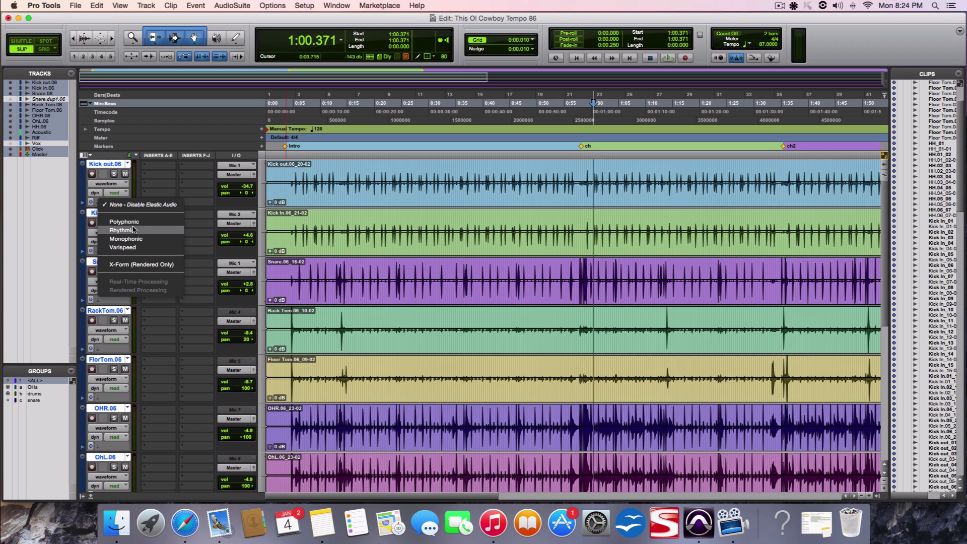
Apply Rhythmic Elastic Audio to every audio track, from Kick out.06 through Riff
{"action": "left_click", "coordinate": [138, 231]}
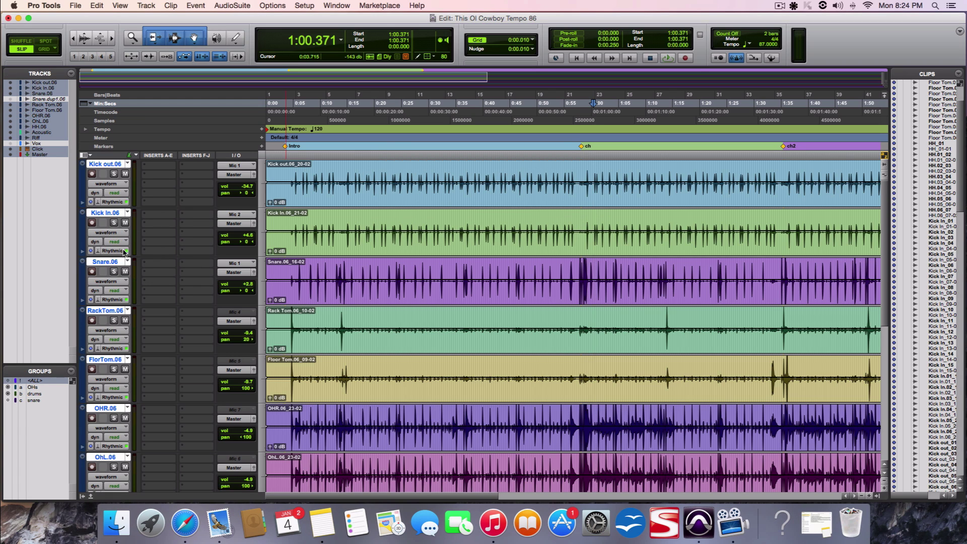
{"action": "scroll", "coordinate": [125, 257], "scroll_direction": "down", "scroll_amount": 5}
{"action": "scroll", "coordinate": [116, 339], "scroll_direction": "down", "scroll_amount": 2}
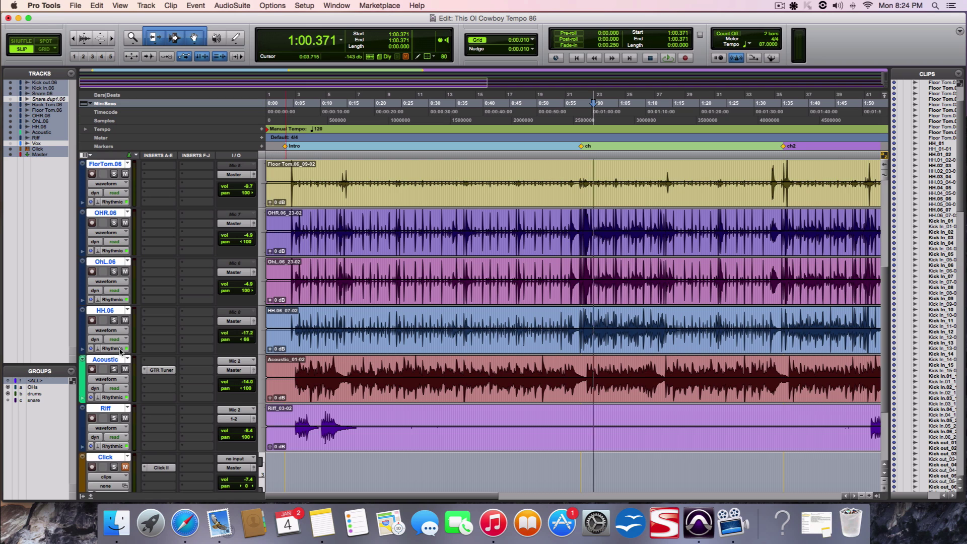
{"action": "scroll", "coordinate": [121, 351], "scroll_direction": "down", "scroll_amount": 3}
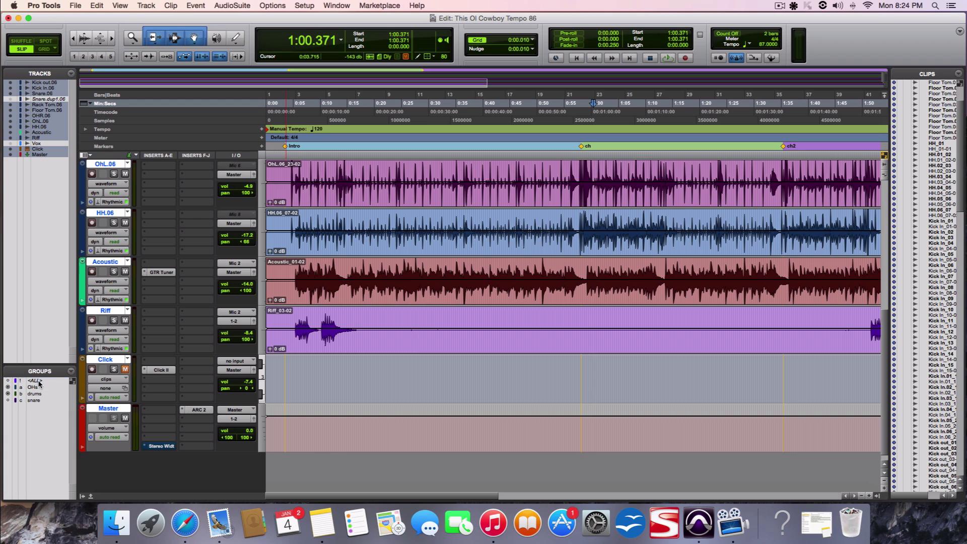
Check the Acoustic track's Rhythmic settings, then switch Acoustic to Polyphonic Elastic Audio
{"action": "left_click", "coordinate": [104, 301]}
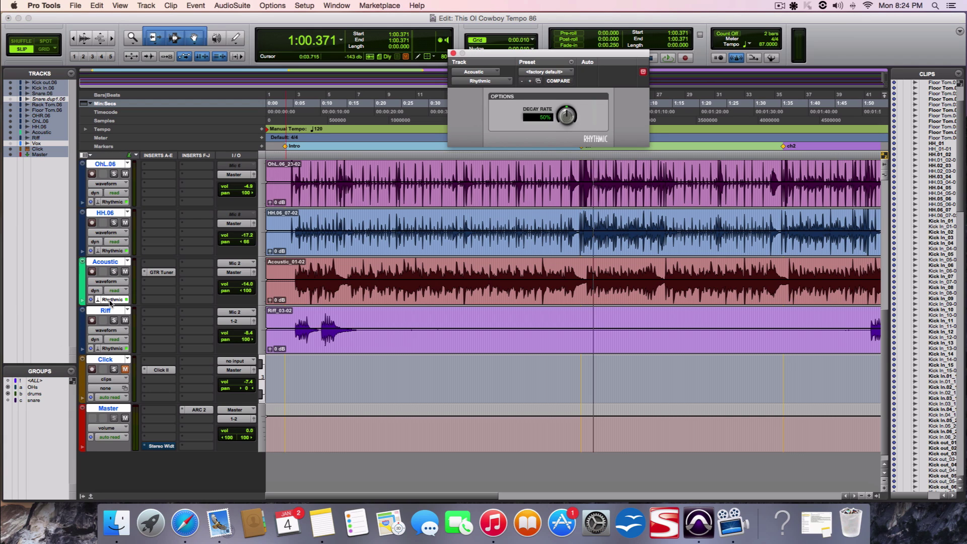
{"action": "left_click", "coordinate": [454, 53]}
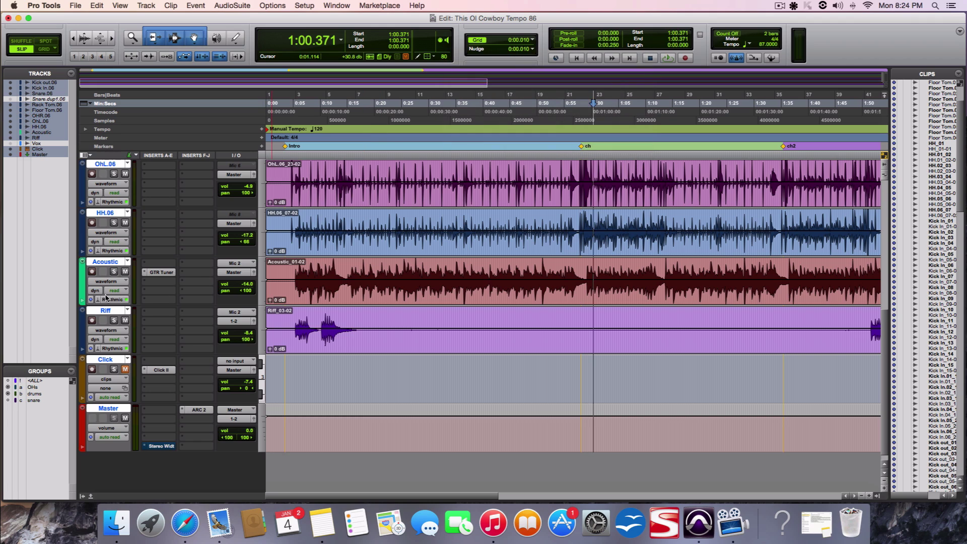
{"action": "left_click", "coordinate": [99, 303]}
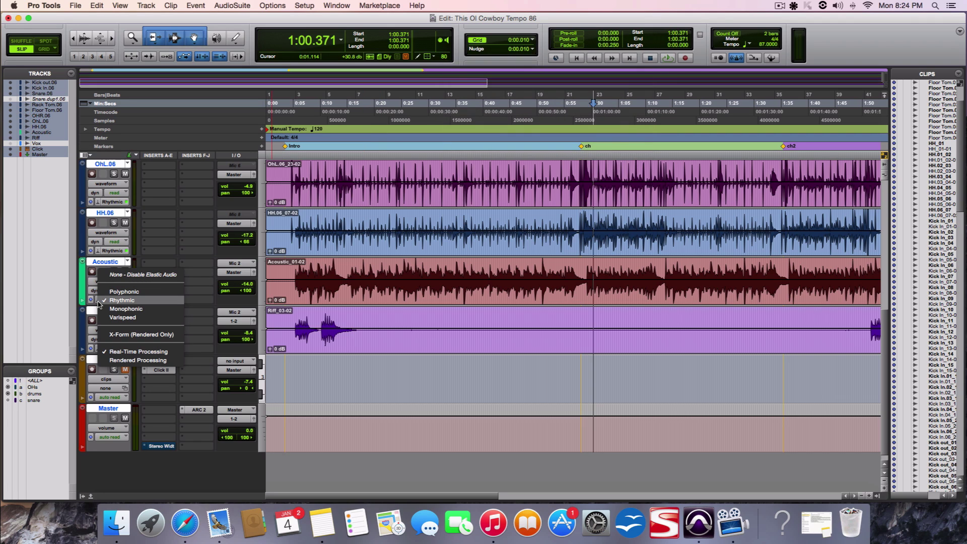
{"action": "left_click", "coordinate": [127, 294]}
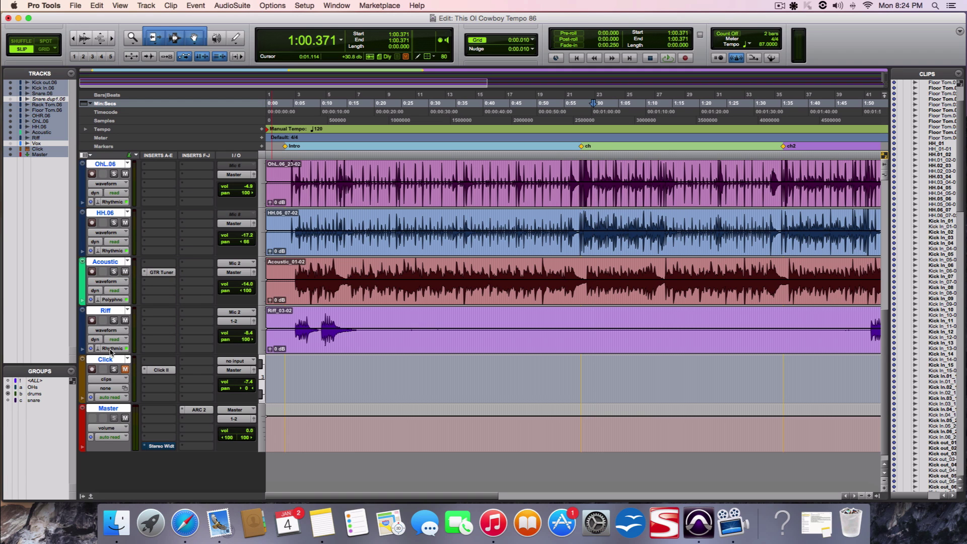
Set the Riff track to Monophonic Elastic Audio and place the edit point on Riff
{"action": "scroll", "coordinate": [111, 353], "scroll_direction": "up", "scroll_amount": 2}
{"action": "scroll", "coordinate": [112, 372], "scroll_direction": "down", "scroll_amount": 2}
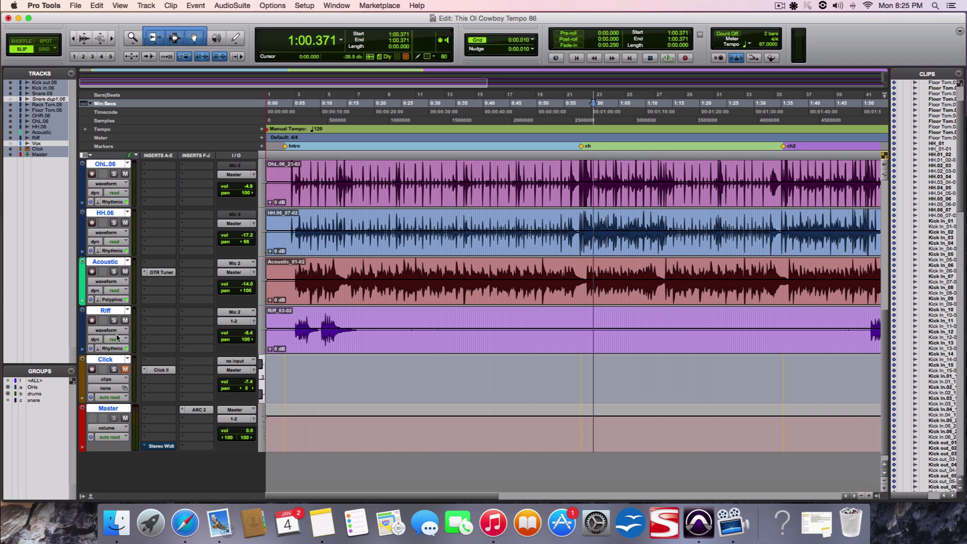
{"action": "left_click", "coordinate": [99, 349]}
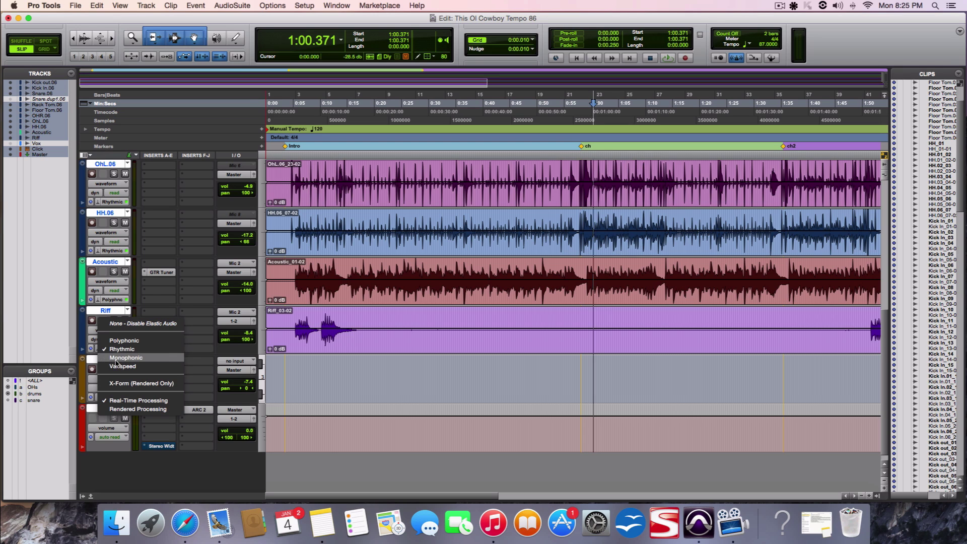
{"action": "left_click", "coordinate": [99, 351]}
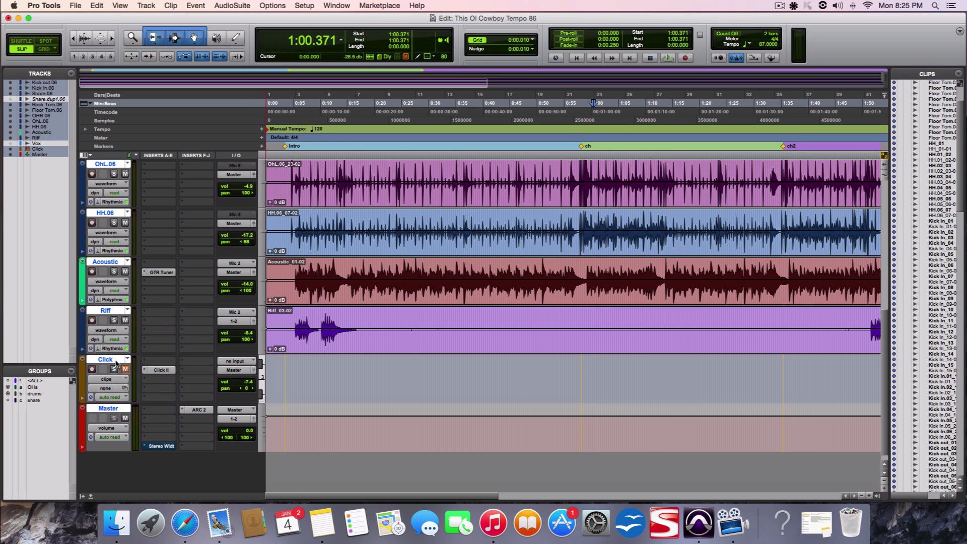
{"action": "left_click", "coordinate": [291, 317]}
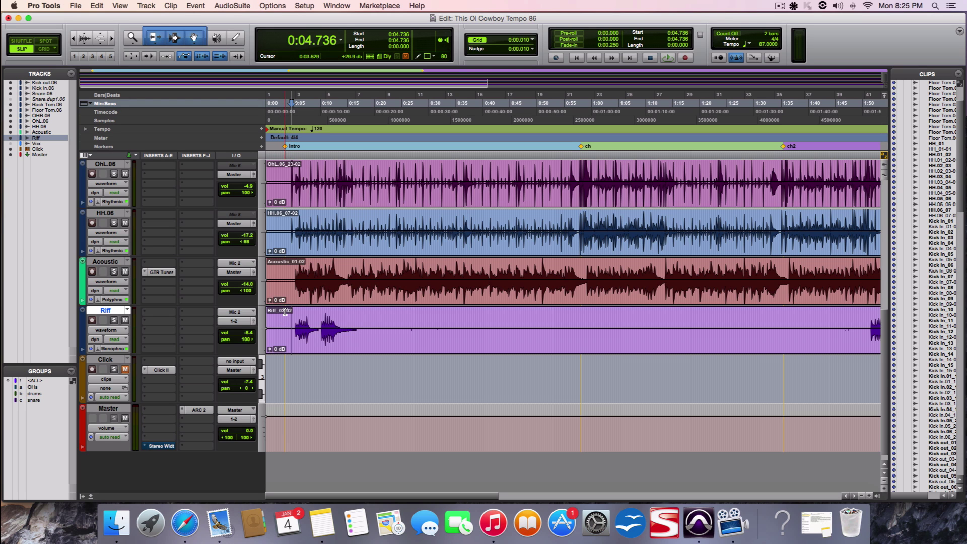
Switch all tracks' timebase to Ticks from the Kick out.06 timebase selector
{"action": "scroll", "coordinate": [286, 312], "scroll_direction": "up", "scroll_amount": 6}
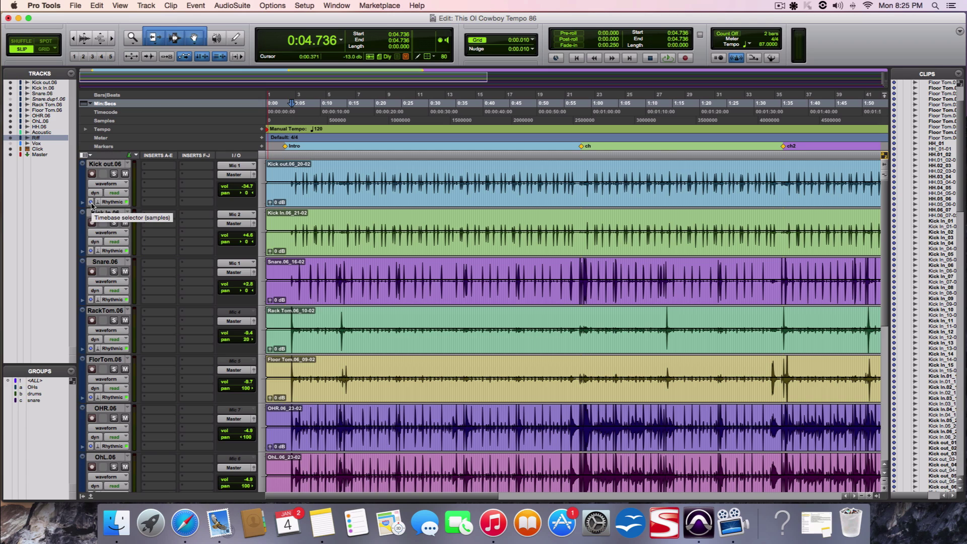
{"action": "left_click", "coordinate": [91, 203]}
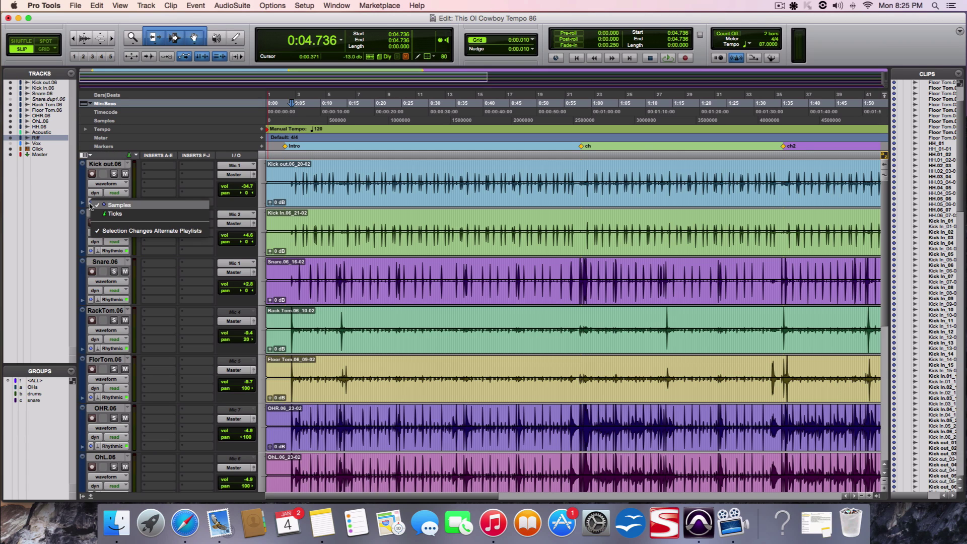
{"action": "left_click", "coordinate": [115, 214]}
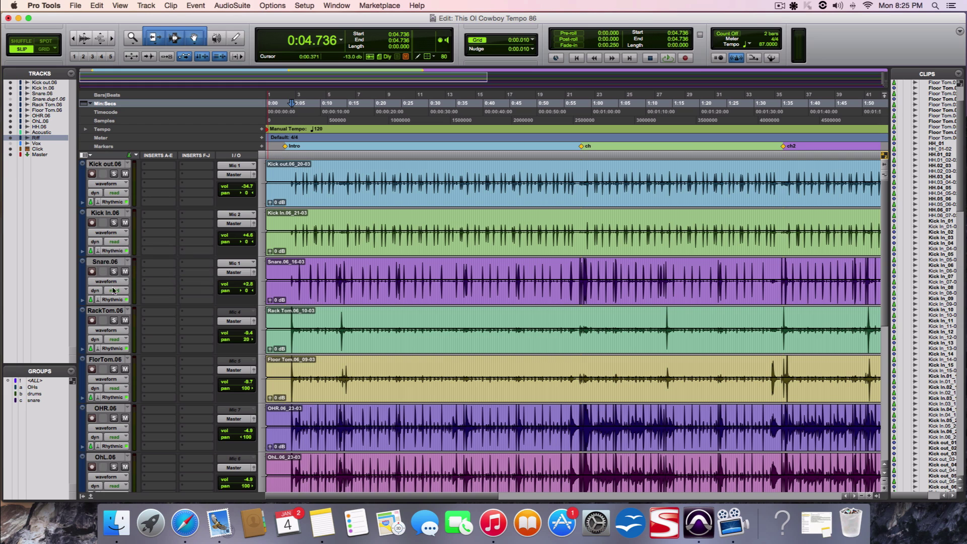
{"action": "scroll", "coordinate": [113, 290], "scroll_direction": "down", "scroll_amount": 4}
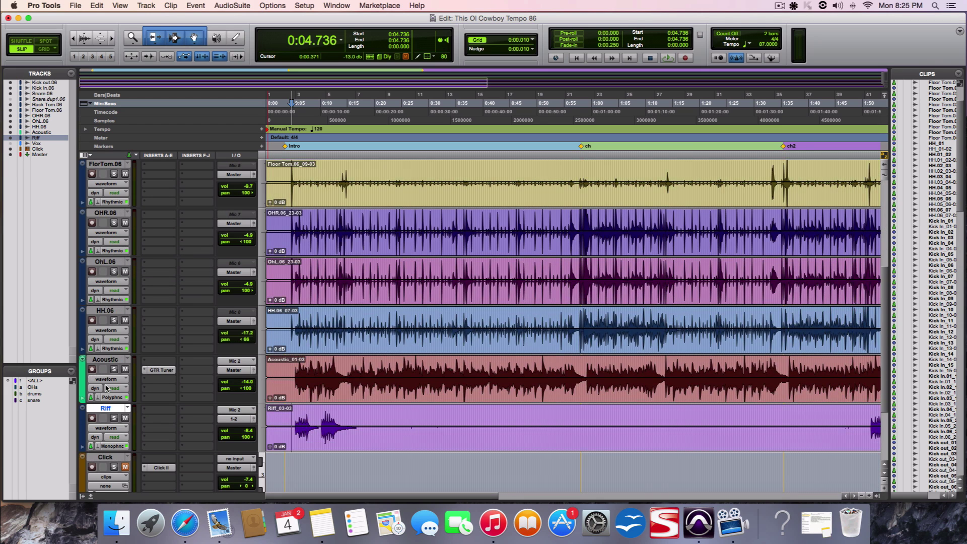
{"action": "scroll", "coordinate": [107, 388], "scroll_direction": "down", "scroll_amount": 2}
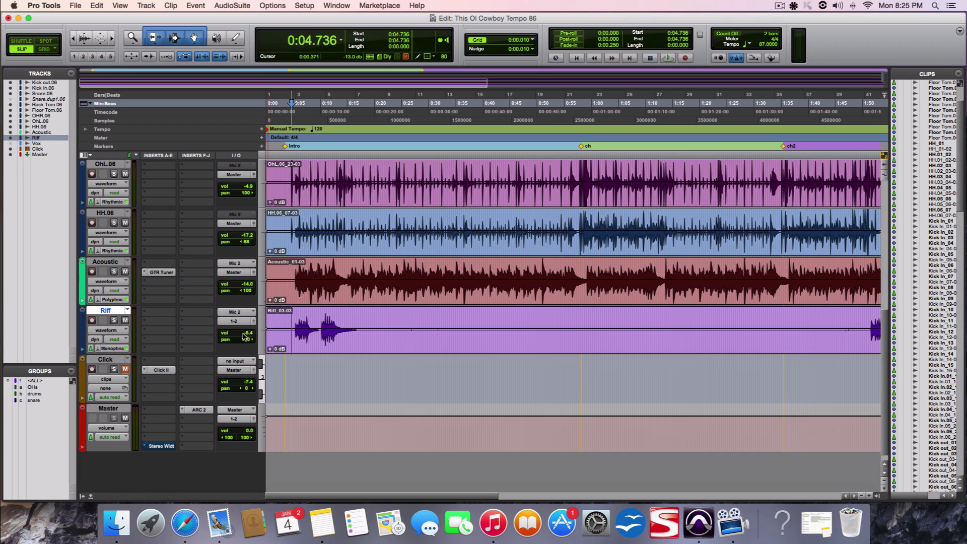
Place the insertion point at 0:03.993 in the Kick out clip and start playback
{"action": "scroll", "coordinate": [295, 333], "scroll_direction": "up", "scroll_amount": 1}
{"action": "scroll", "coordinate": [294, 332], "scroll_direction": "up", "scroll_amount": 5}
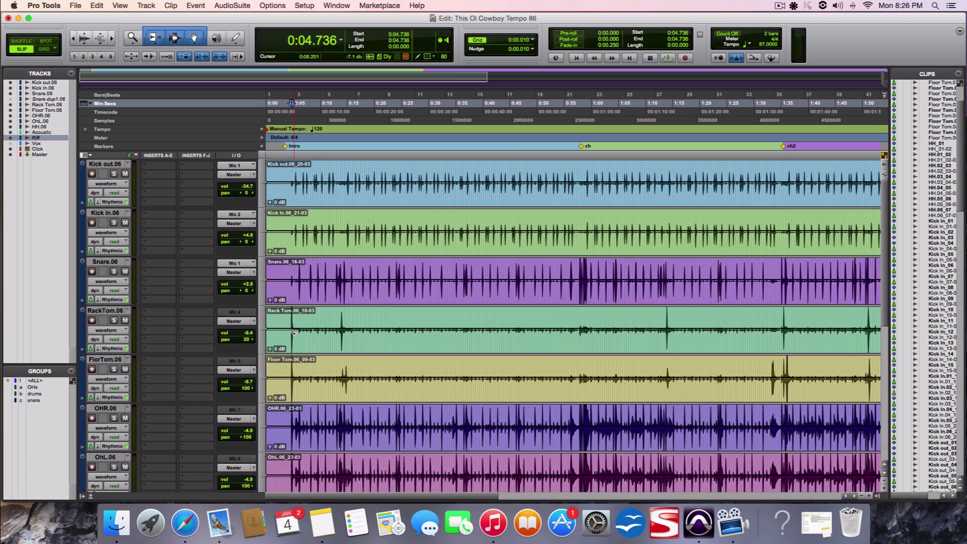
{"action": "left_click", "coordinate": [288, 168]}
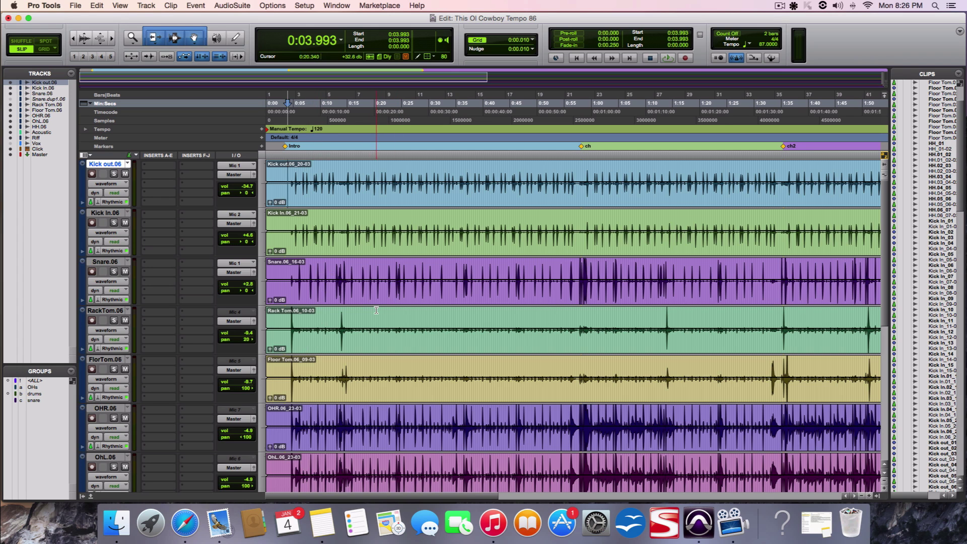
{"action": "scroll", "coordinate": [377, 310], "scroll_direction": "down", "scroll_amount": 2}
{"action": "scroll", "coordinate": [376, 310], "scroll_direction": "down", "scroll_amount": 2}
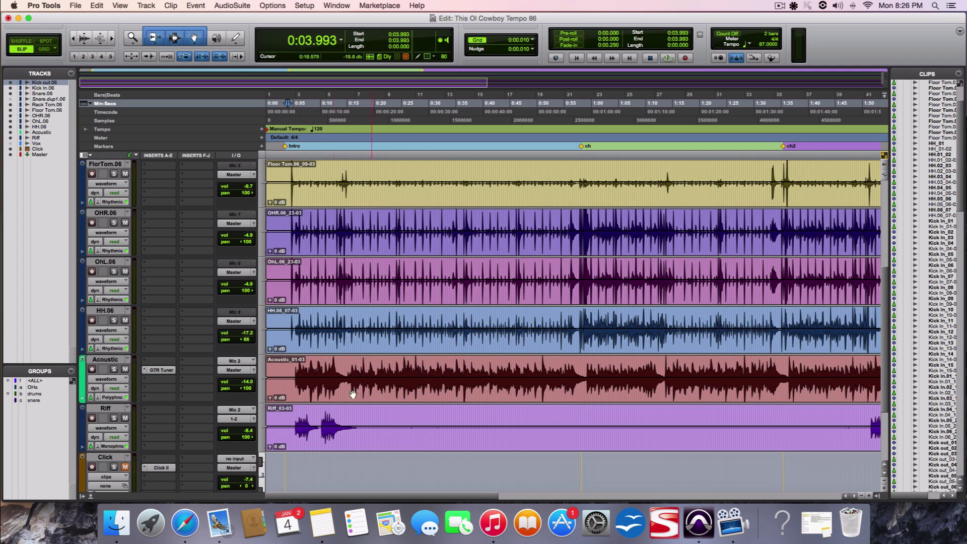
{"action": "scroll", "coordinate": [307, 353], "scroll_direction": "up", "scroll_amount": 4}
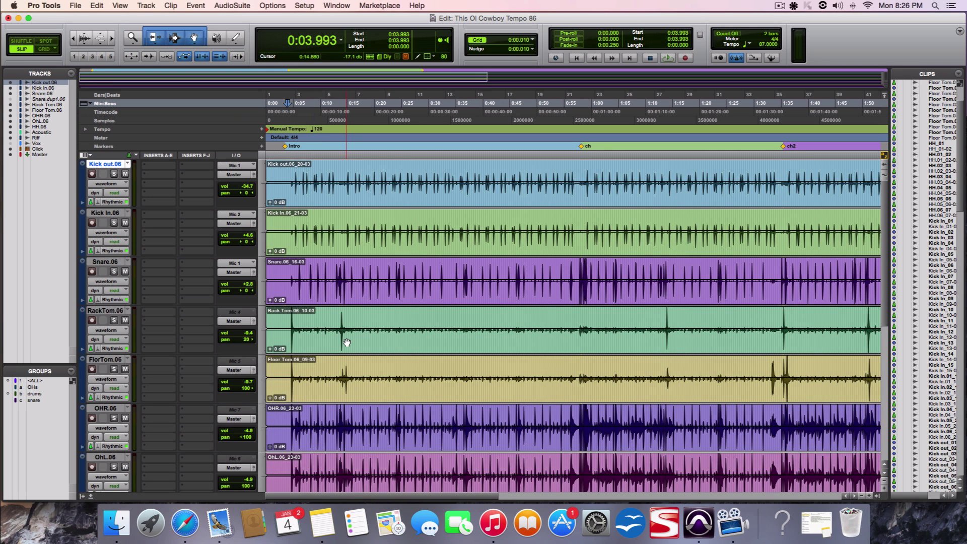
{"action": "key", "text": "space"}
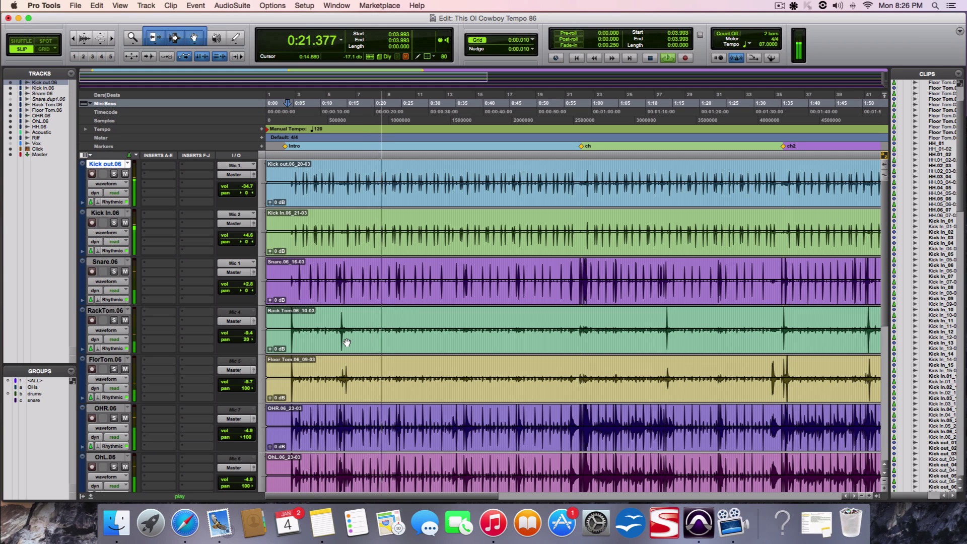
Stop playback, return the session to manual tempo, and select the 87 BPM tempo value
{"action": "key", "text": "space"}
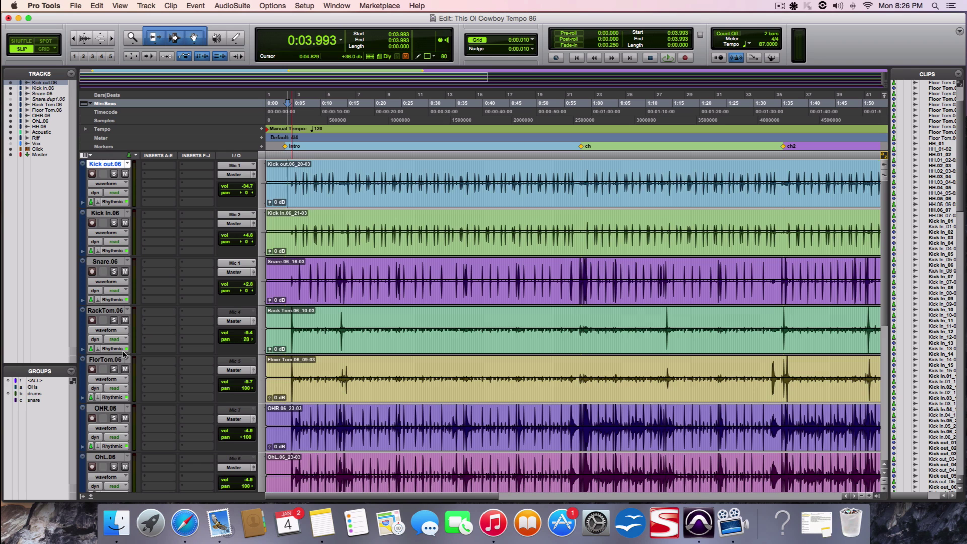
{"action": "scroll", "coordinate": [124, 353], "scroll_direction": "down", "scroll_amount": 2}
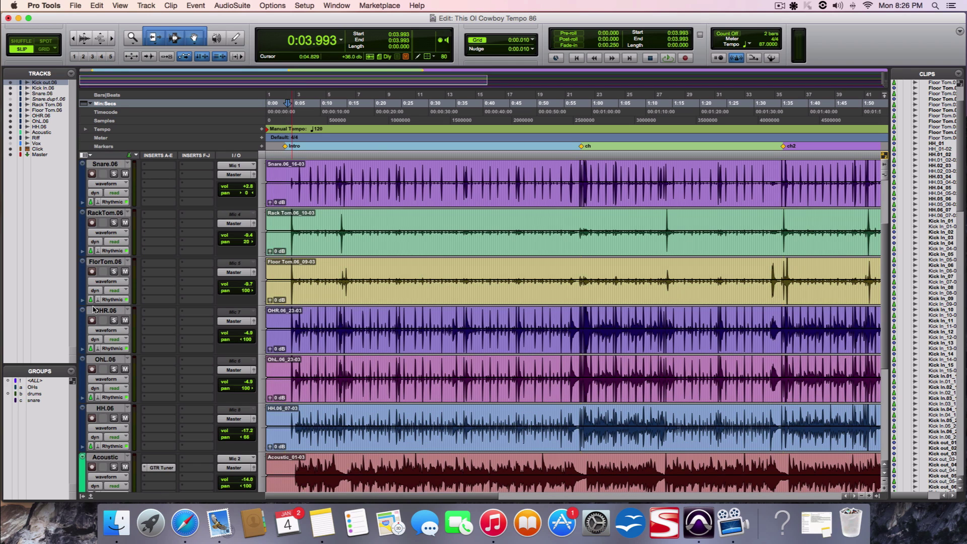
{"action": "scroll", "coordinate": [375, 308], "scroll_direction": "up", "scroll_amount": 2}
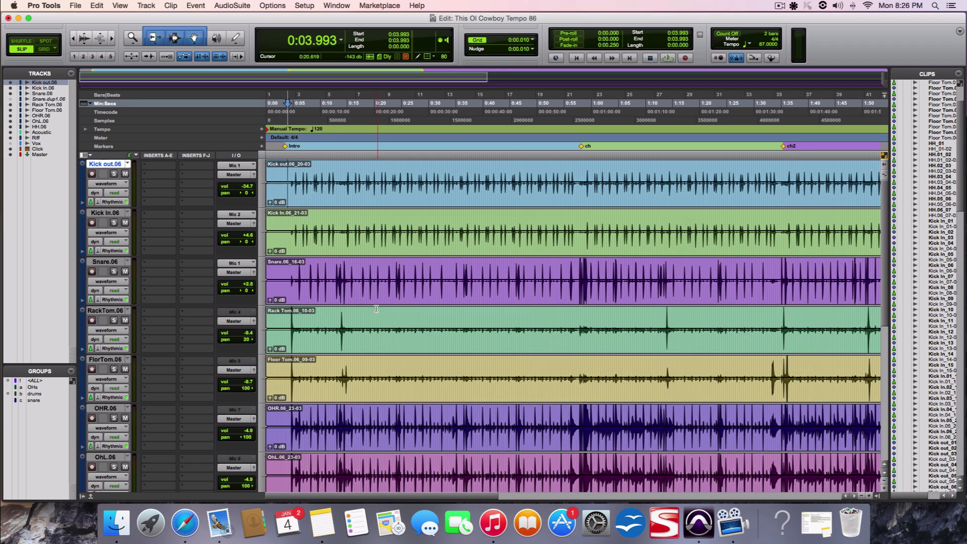
{"action": "left_click", "coordinate": [773, 58]}
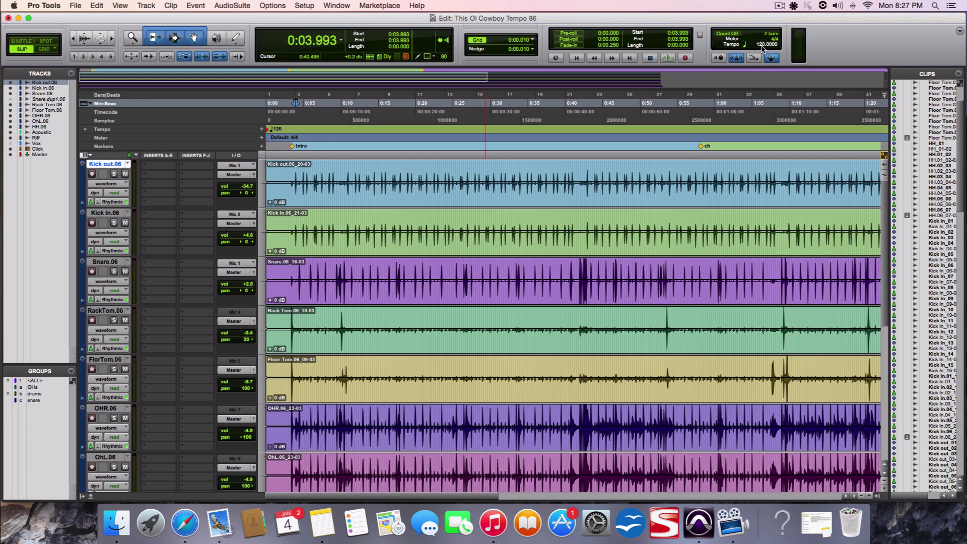
{"action": "left_click", "coordinate": [772, 59]}
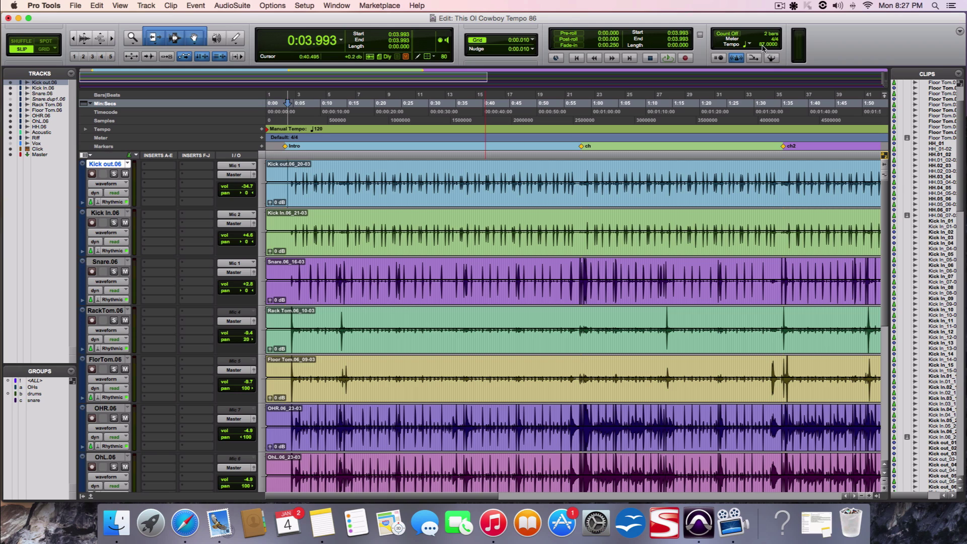
{"action": "left_click", "coordinate": [763, 45]}
{"action": "key", "text": "Return"}
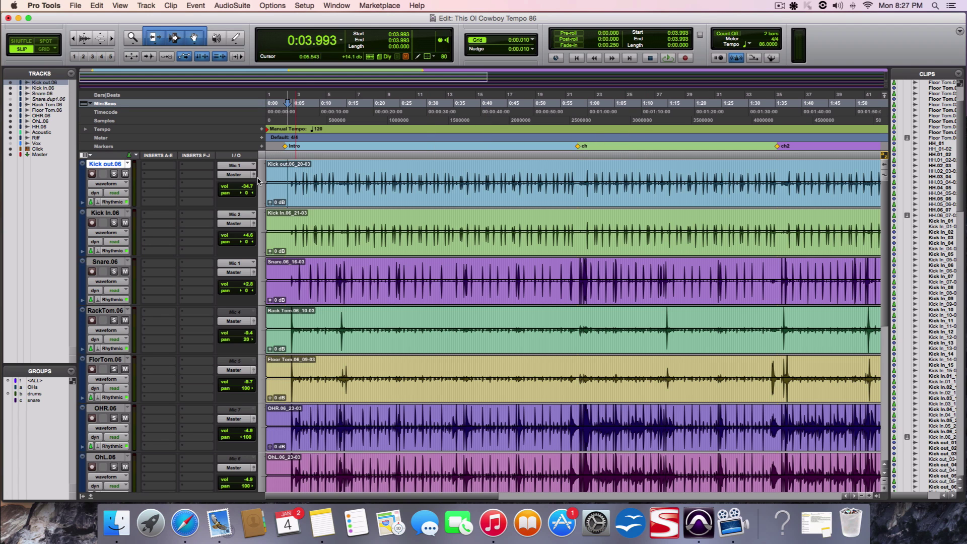
{"action": "key", "text": "space"}
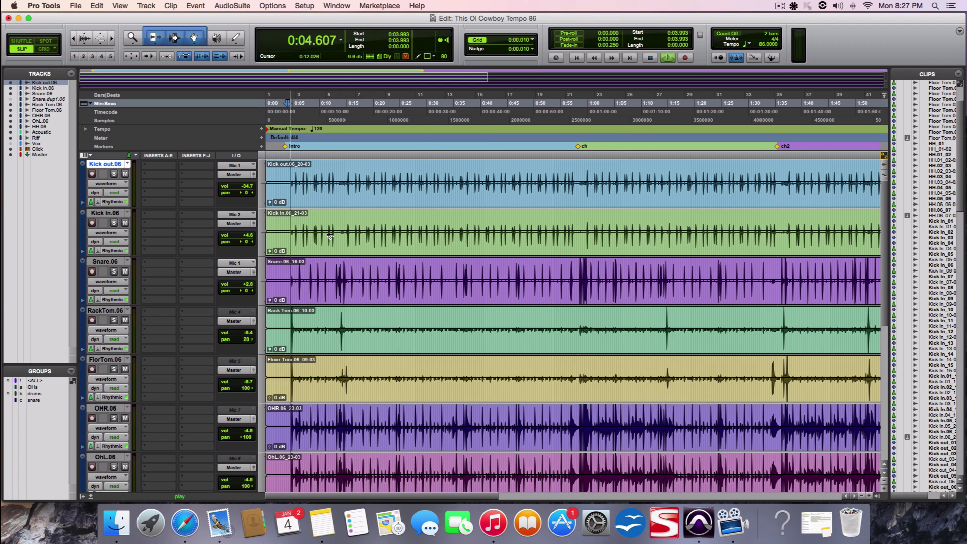
{"action": "scroll", "coordinate": [332, 233], "scroll_direction": "down", "scroll_amount": 1}
{"action": "scroll", "coordinate": [330, 236], "scroll_direction": "down", "scroll_amount": 5}
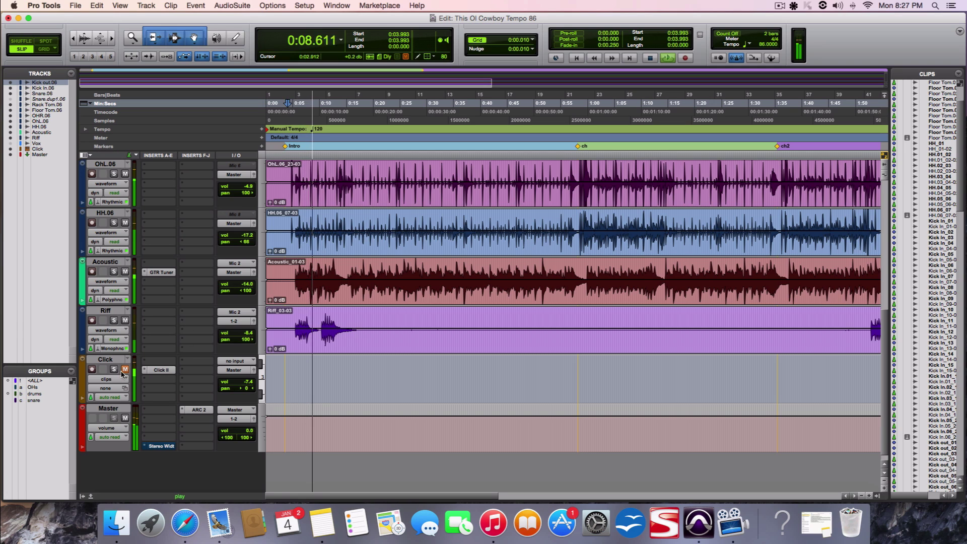
{"action": "key", "text": "space"}
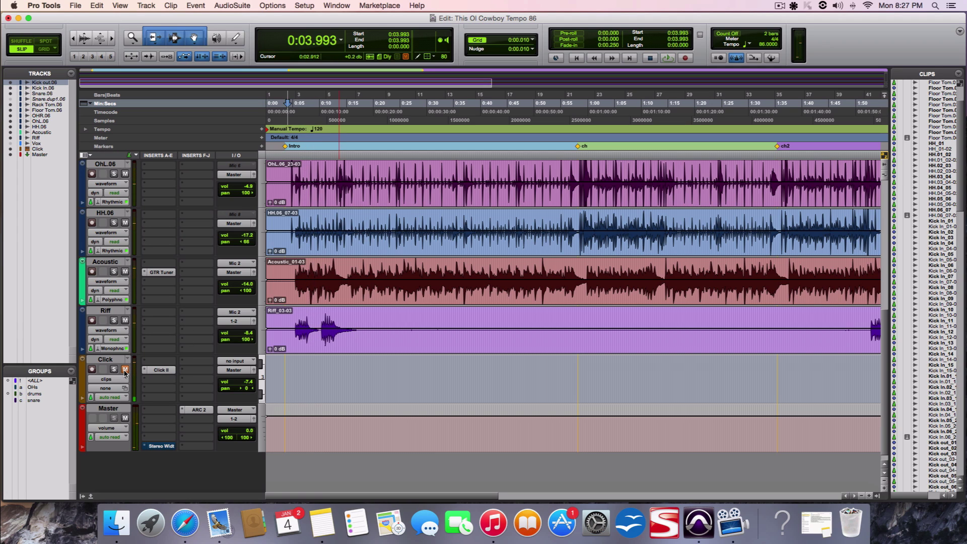
{"action": "key", "text": "space"}
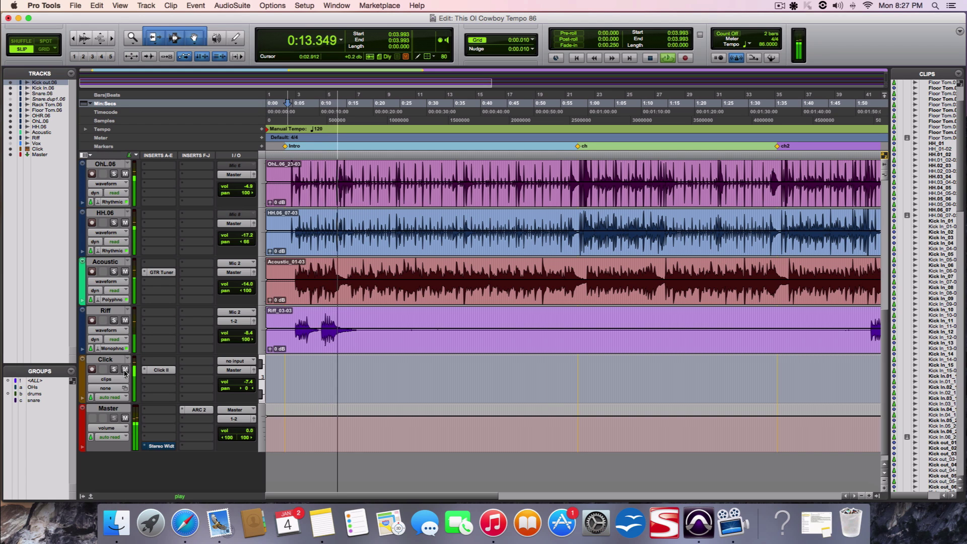
{"action": "key", "text": "space"}
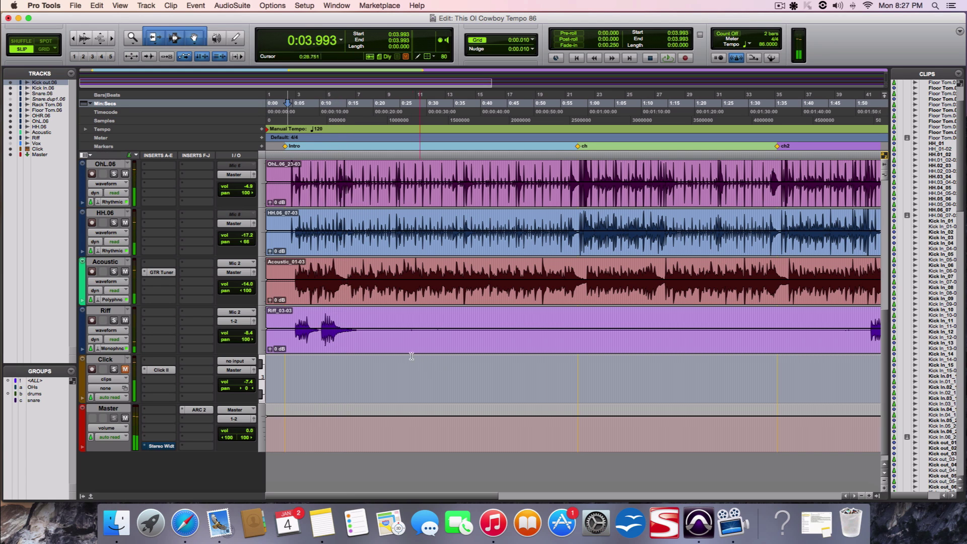
{"action": "scroll", "coordinate": [407, 356], "scroll_direction": "up", "scroll_amount": 1}
{"action": "scroll", "coordinate": [407, 356], "scroll_direction": "up", "scroll_amount": 3}
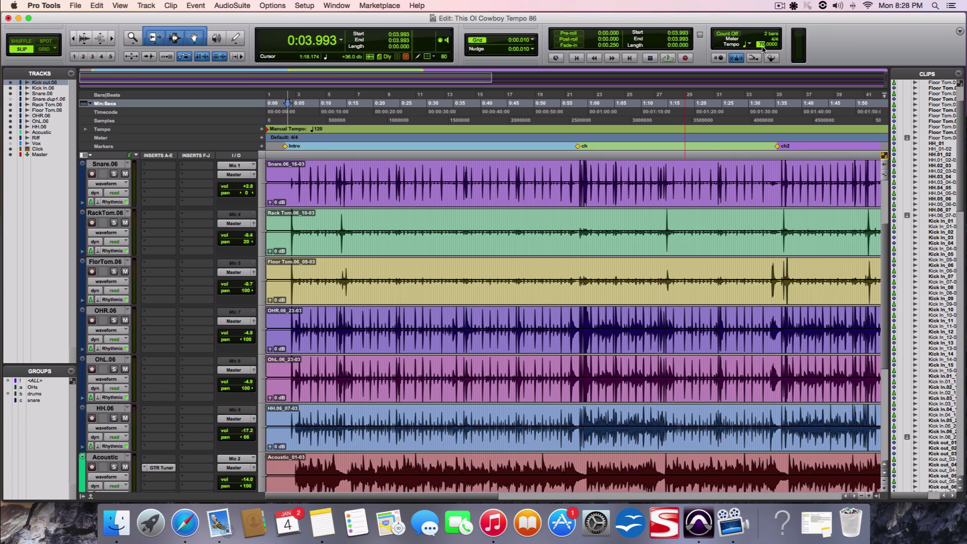
{"action": "key", "text": "Return"}
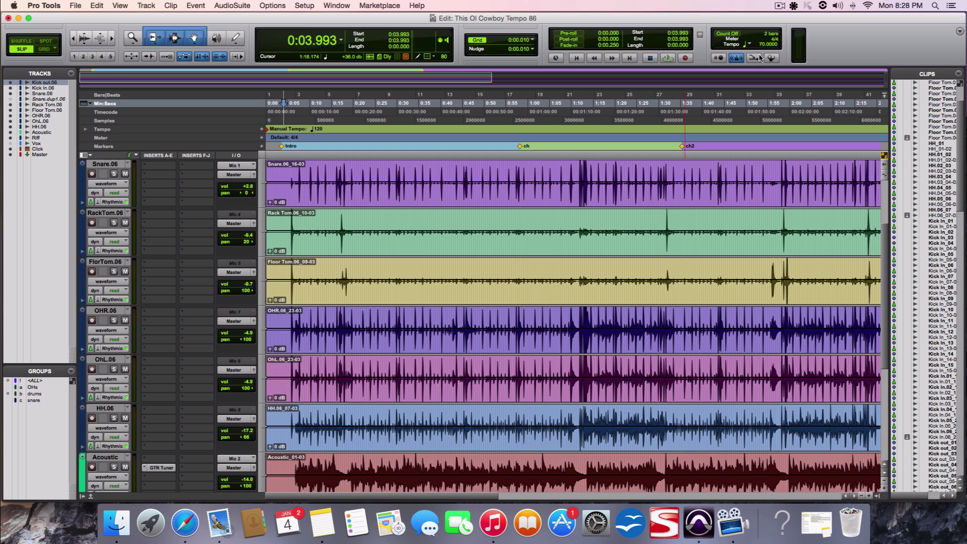
{"action": "key", "text": "space"}
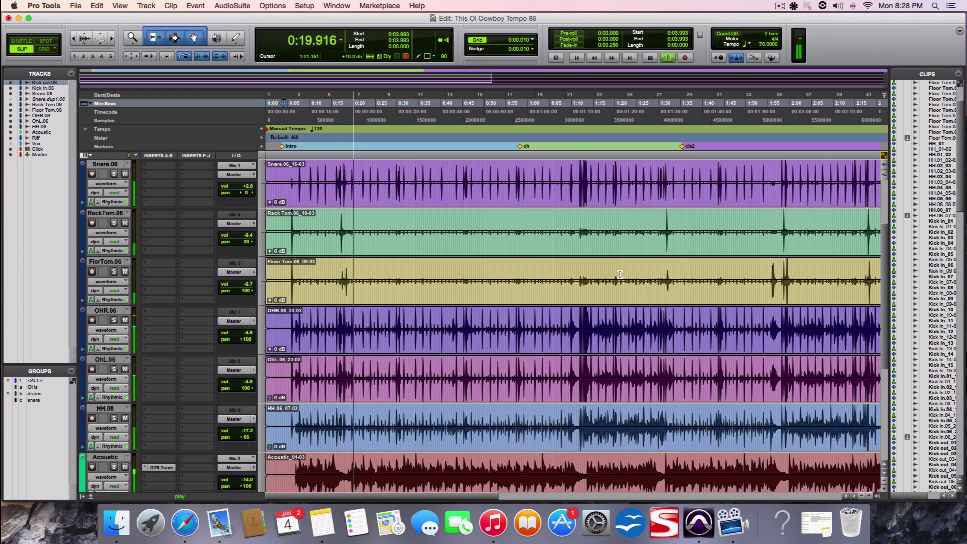
{"action": "key", "text": "space"}
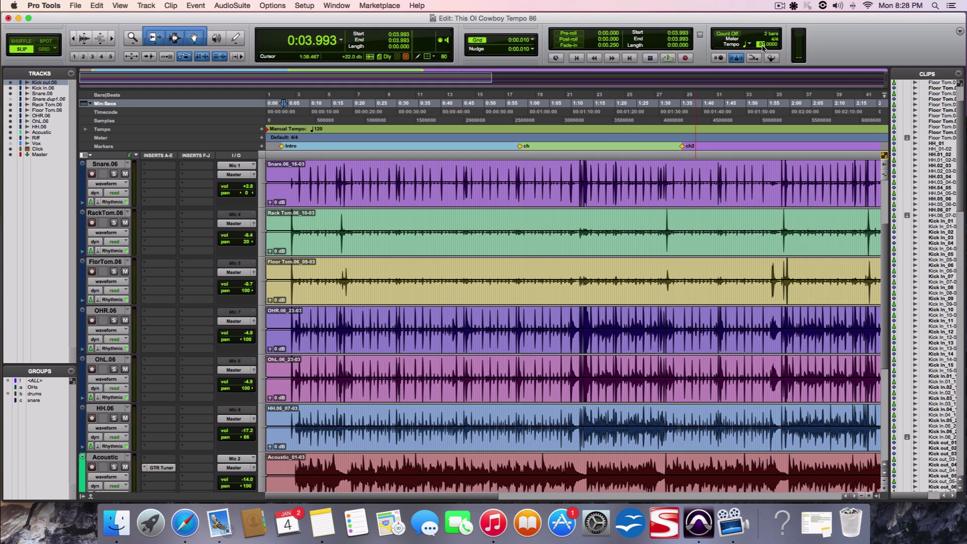
{"action": "key", "text": "Return"}
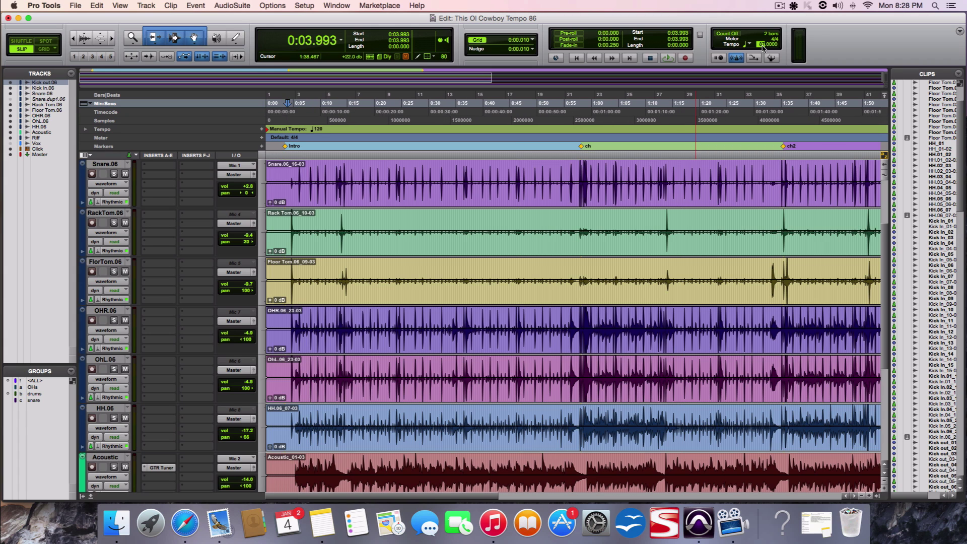
{"action": "key", "text": "Return"}
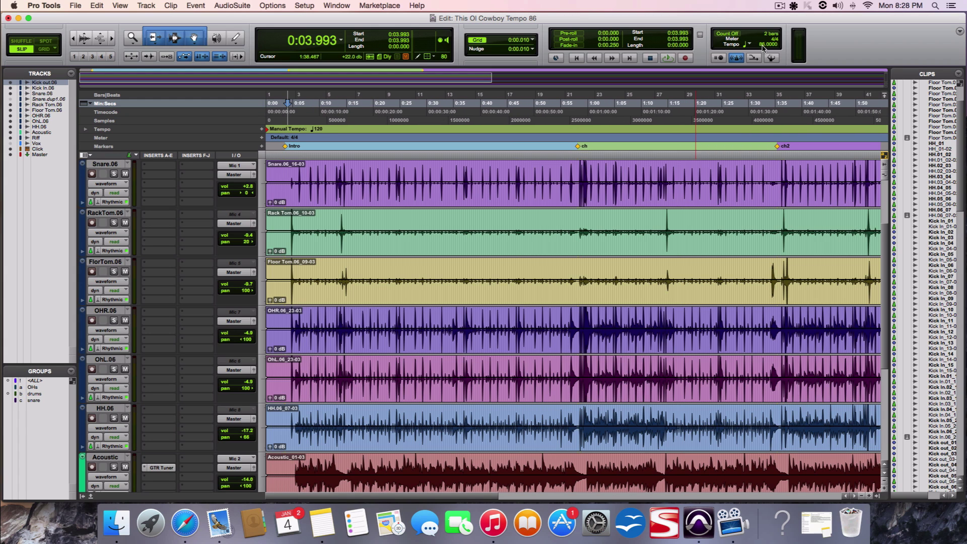